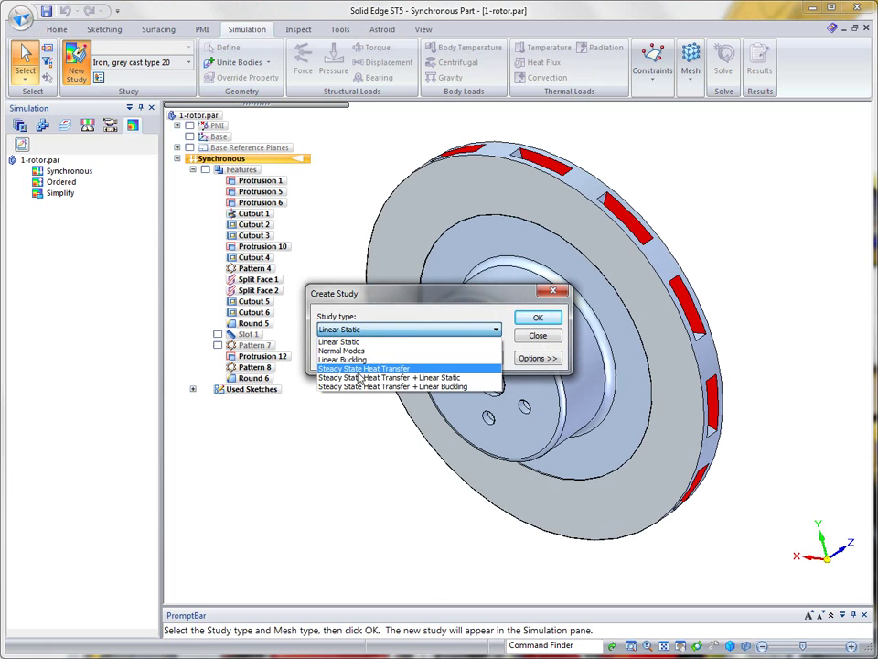
- Create a Steady State Heat Transfer study for the brake rotor
{"action": "left_click", "coordinate": [539, 319]}
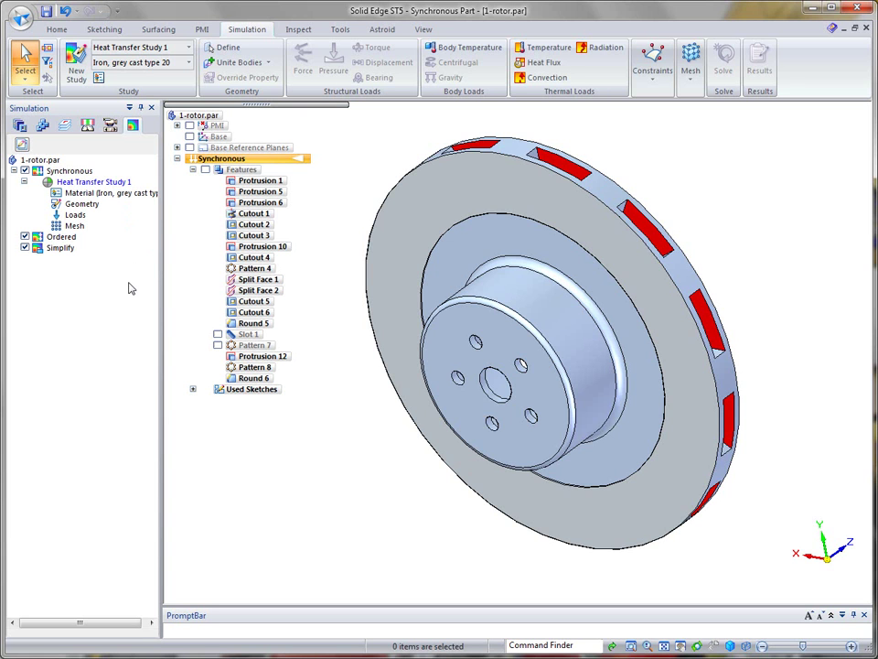
- Apply a total heat flux of 1200 W to the front and rear braking faces of the rotor
{"action": "mouse_move", "coordinate": [644, 163]}
{"action": "middle_mouse_down"}
{"action": "mouse_move", "coordinate": [658, 140]}
{"action": "mouse_move", "coordinate": [649, 122]}
{"action": "mouse_move", "coordinate": [646, 142]}
{"action": "middle_mouse_up"}
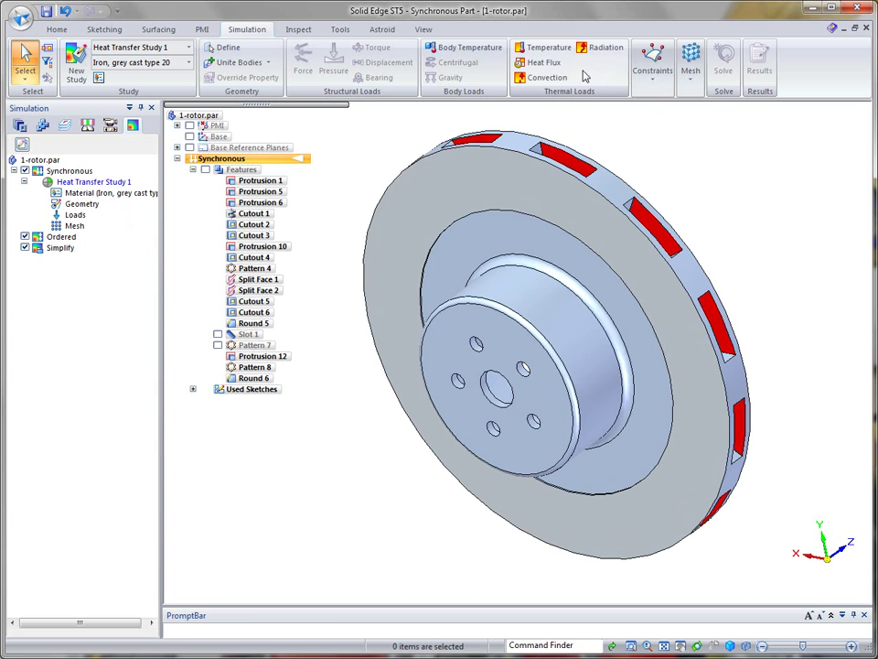
{"action": "left_click", "coordinate": [538, 63]}
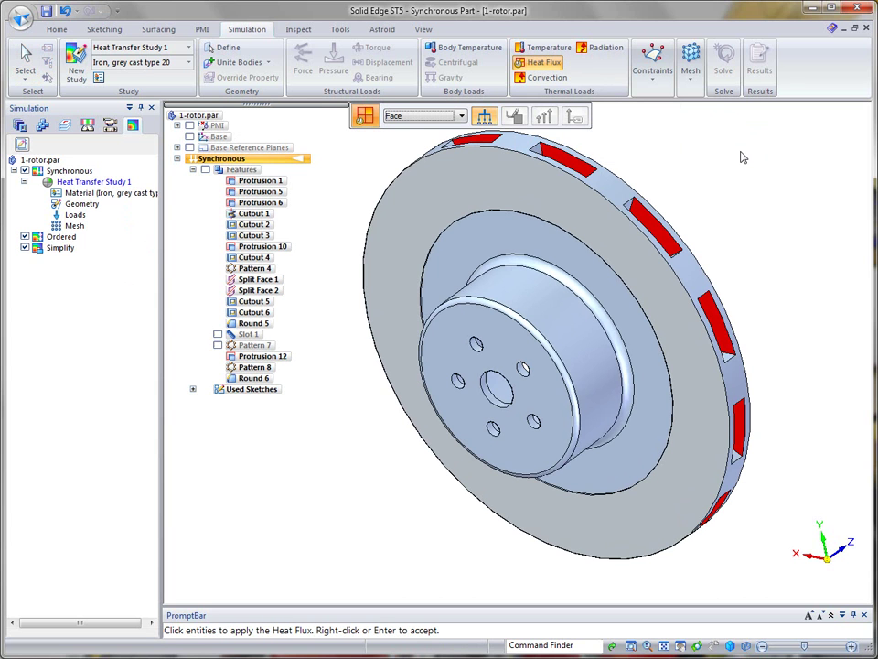
{"action": "middle_click_drag", "start_coordinate": [741, 153], "coordinate": [731, 171]}
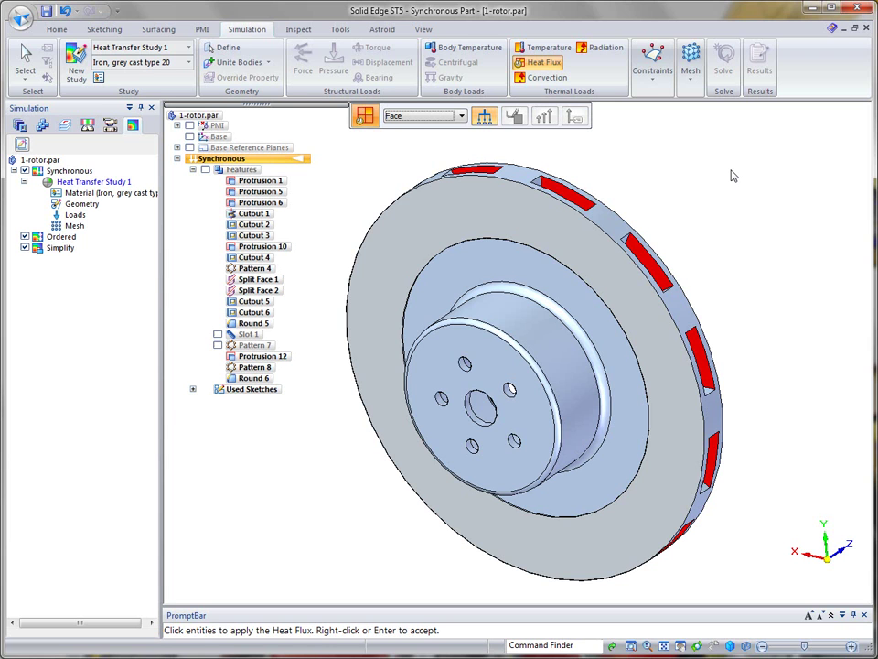
{"action": "left_click", "coordinate": [555, 220]}
{"action": "middle_click_drag", "start_coordinate": [860, 135], "coordinate": [787, 220]}
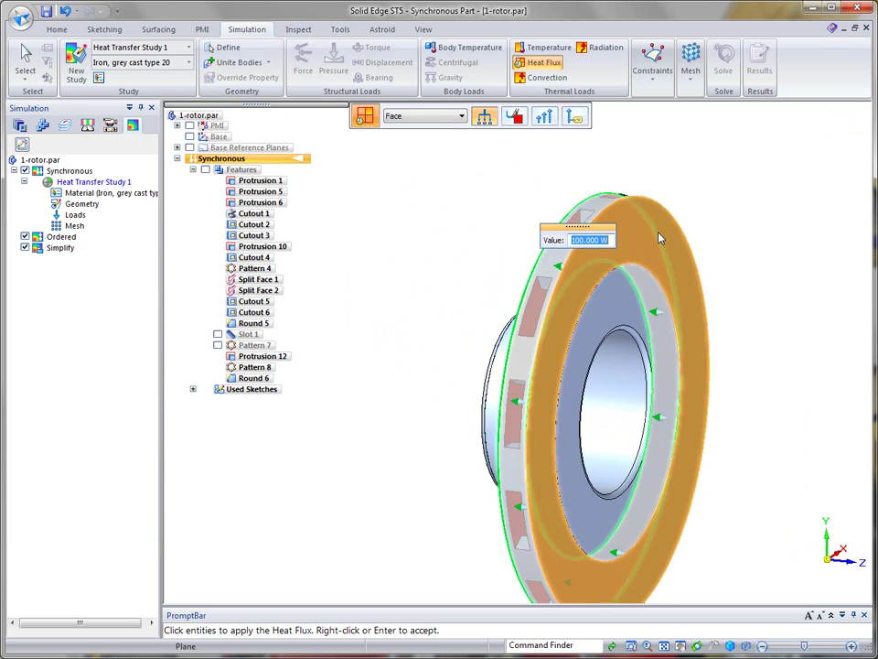
{"action": "left_click", "coordinate": [659, 235]}
{"action": "middle_click_drag", "start_coordinate": [808, 172], "coordinate": [668, 163]}
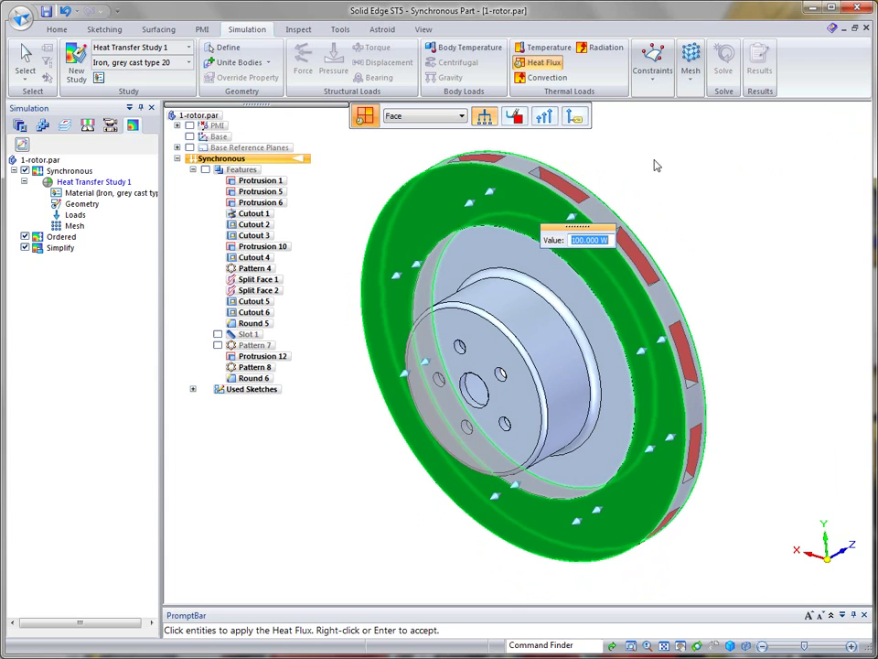
{"action": "type", "text": "1200"}
{"action": "key", "text": "Return"}
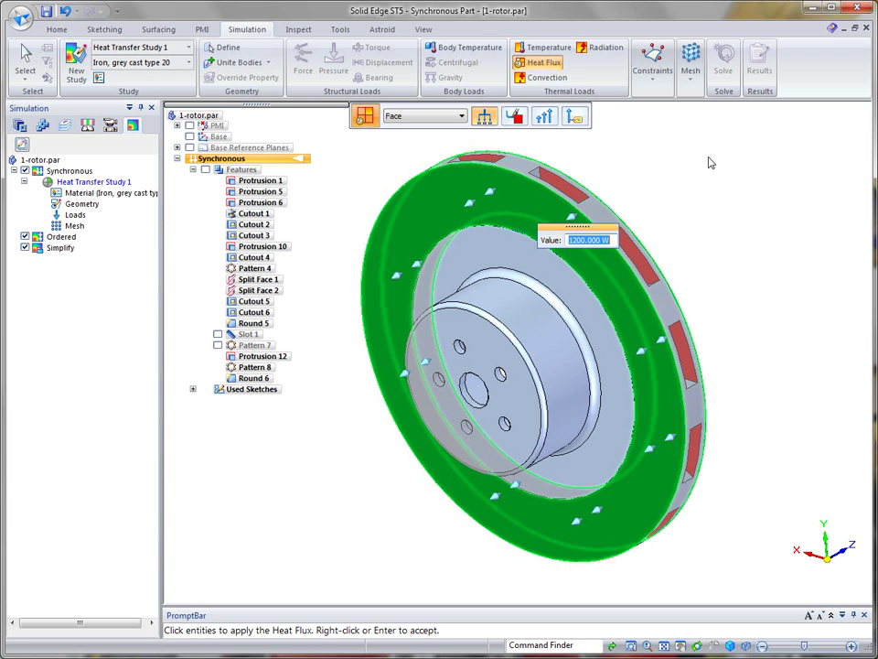
{"action": "key", "text": "Return"}
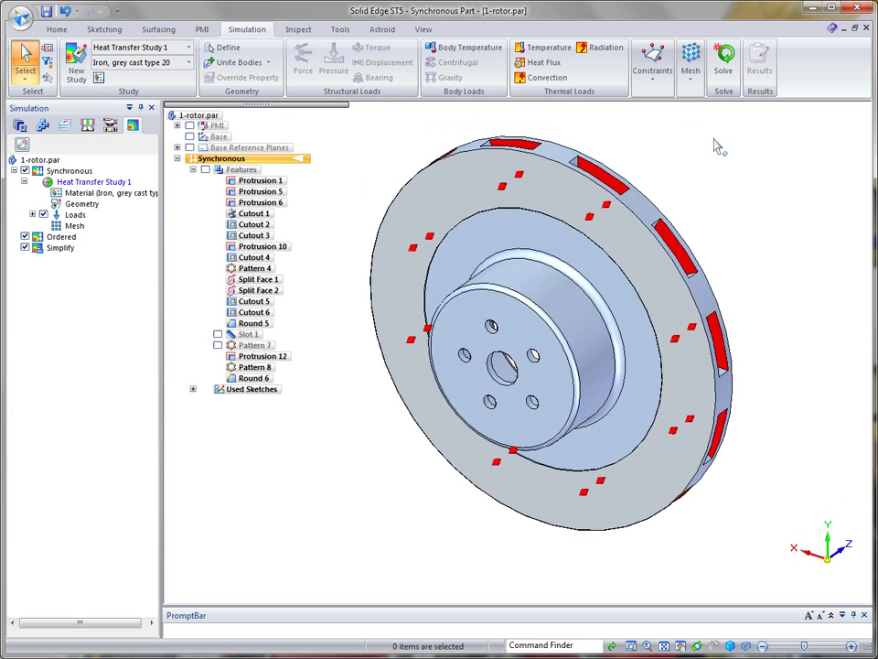
- Apply convection to all rotor faces except the two braking faces, with a 22 W/m^2-K film coefficient and 20 C ambient temperature
{"action": "left_click", "coordinate": [549, 77]}
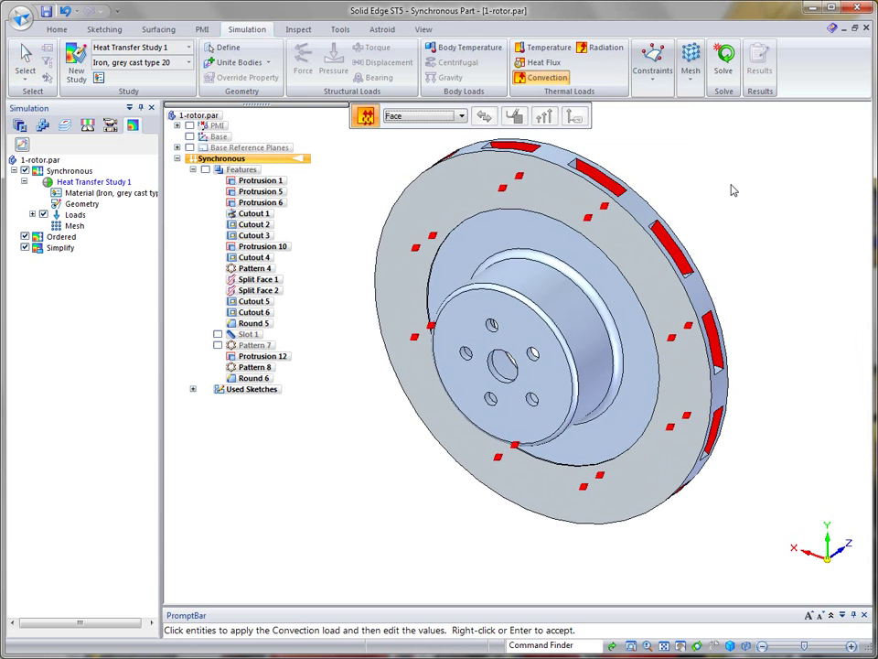
{"action": "left_click_drag", "start_coordinate": [330, 164], "coordinate": [781, 561]}
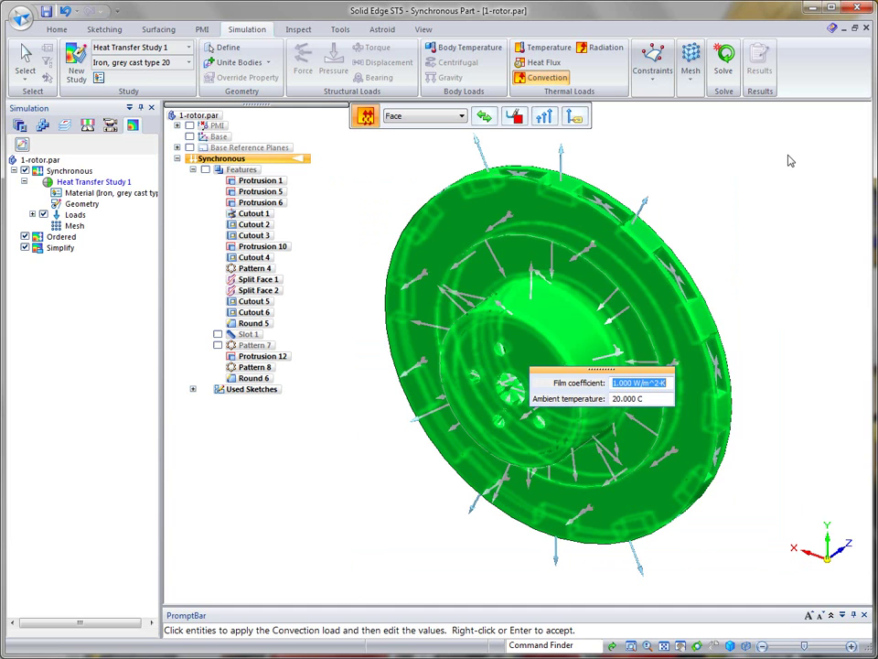
{"action": "left_click", "coordinate": [532, 202]}
{"action": "middle_click_drag", "start_coordinate": [747, 187], "coordinate": [591, 206]}
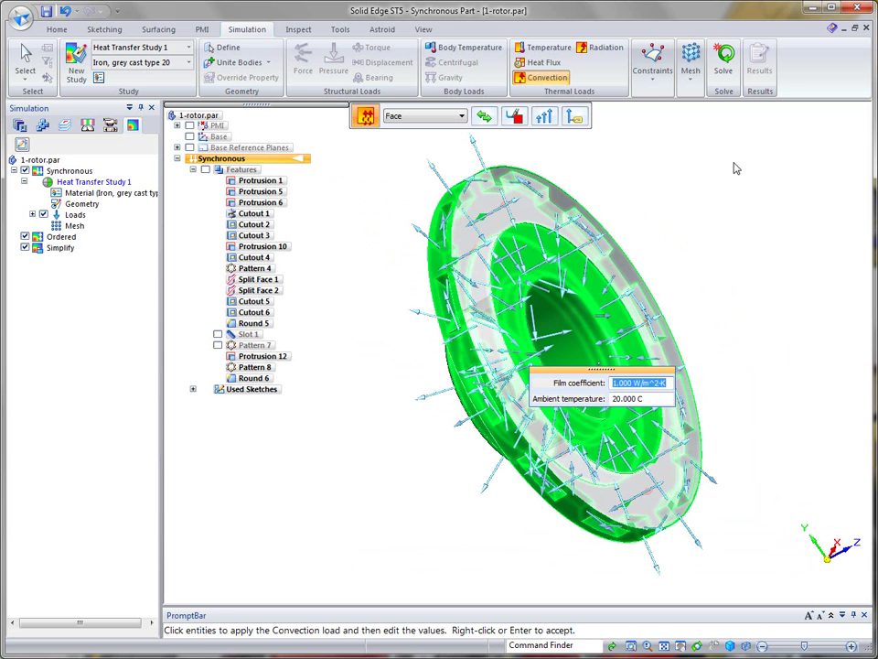
{"action": "middle_click_drag", "start_coordinate": [737, 168], "coordinate": [718, 337]}
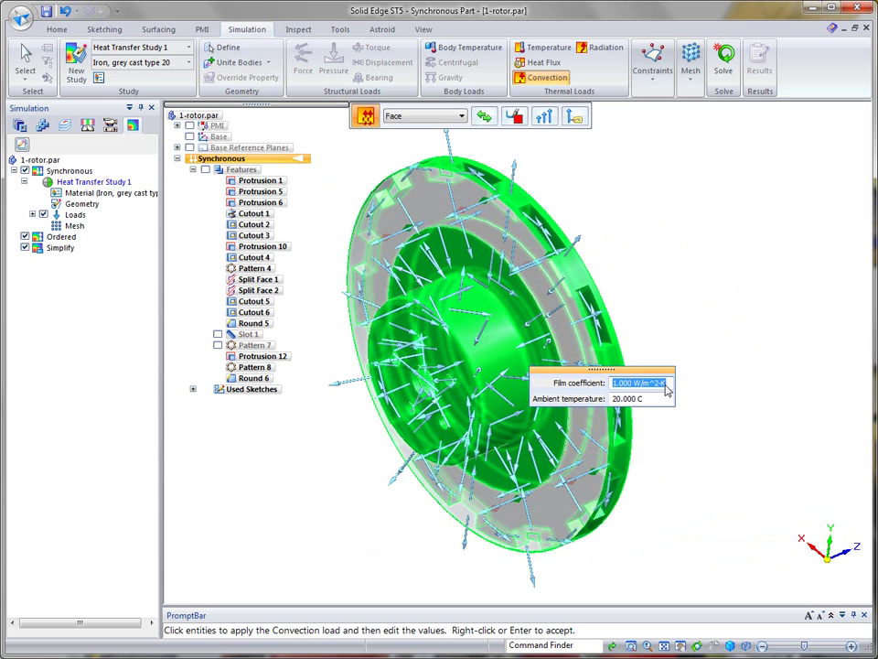
{"action": "type", "text": "22"}
{"action": "key", "text": "Tab"}
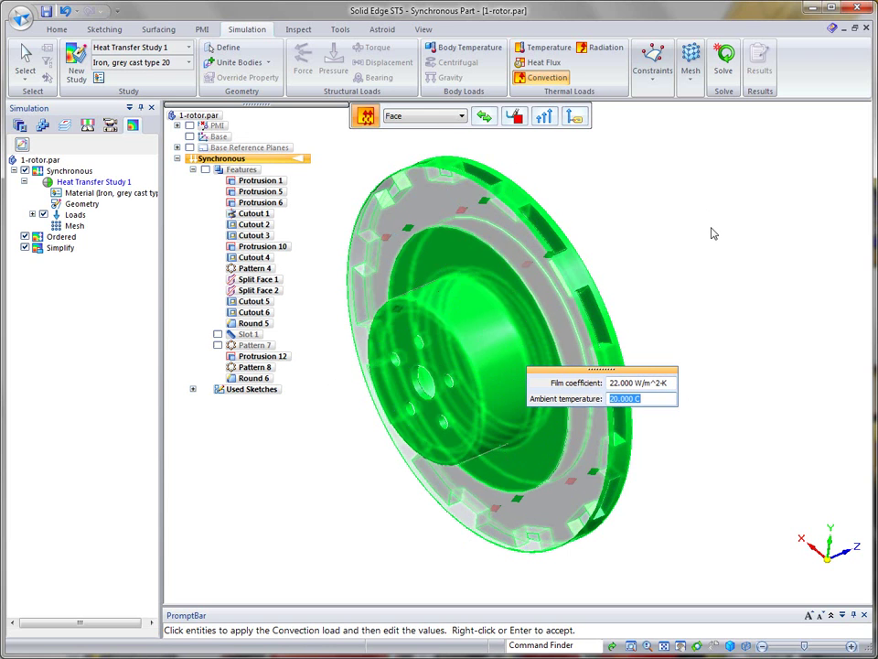
{"action": "key", "text": "Return"}
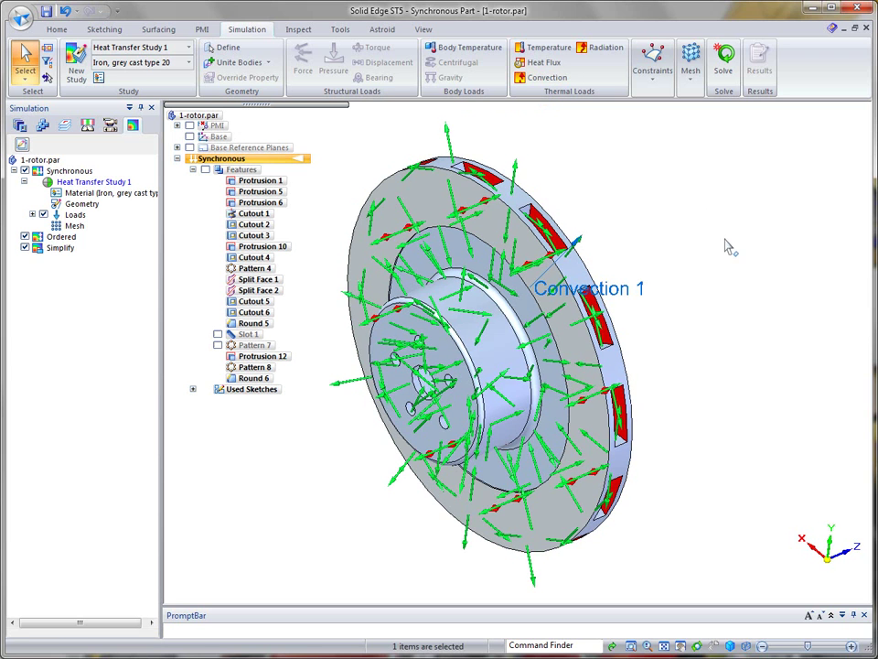
- Hide the Convection 1 load symbols on the model, leaving the heat flux symbols shown
{"action": "left_click", "coordinate": [32, 214]}
{"action": "left_click", "coordinate": [51, 236]}
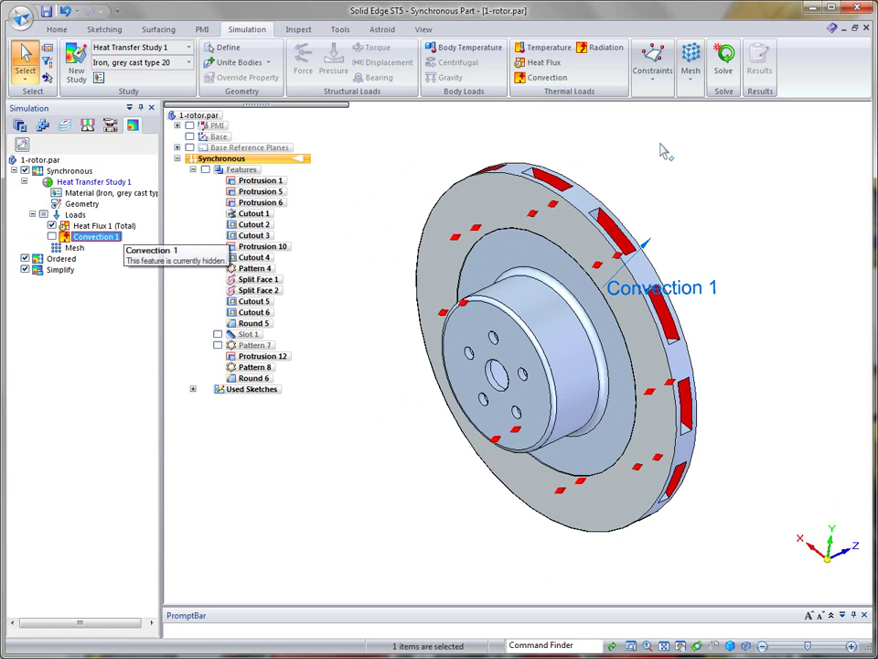
{"action": "left_click", "coordinate": [803, 173]}
- Solve the heat transfer study
{"action": "middle_click_drag", "start_coordinate": [801, 169], "coordinate": [806, 176]}
{"action": "left_click", "coordinate": [728, 61]}
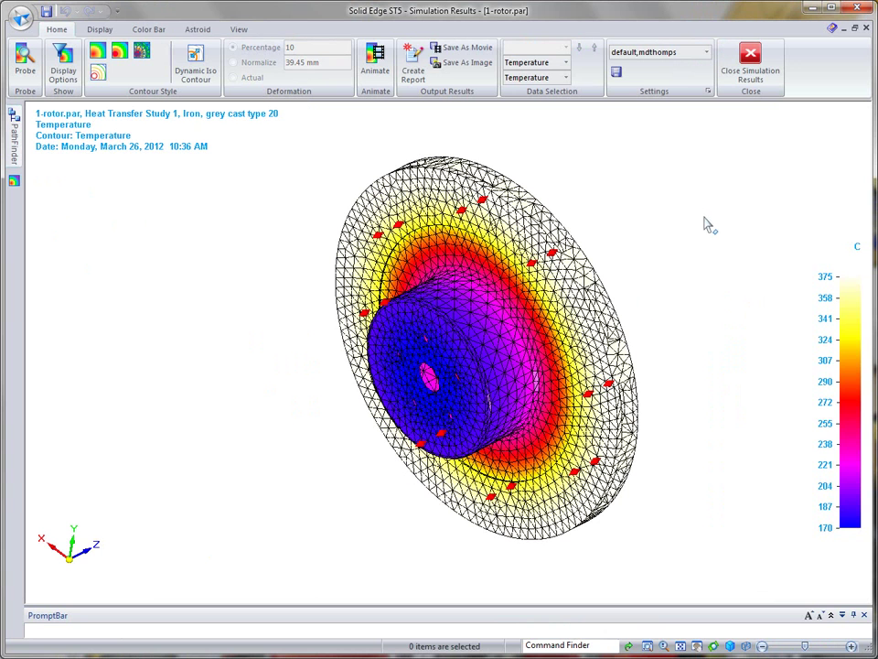
- Examine the rotor's temperature contour plot, play its animation and close the animation
{"action": "middle_click_drag", "start_coordinate": [667, 191], "coordinate": [701, 190]}
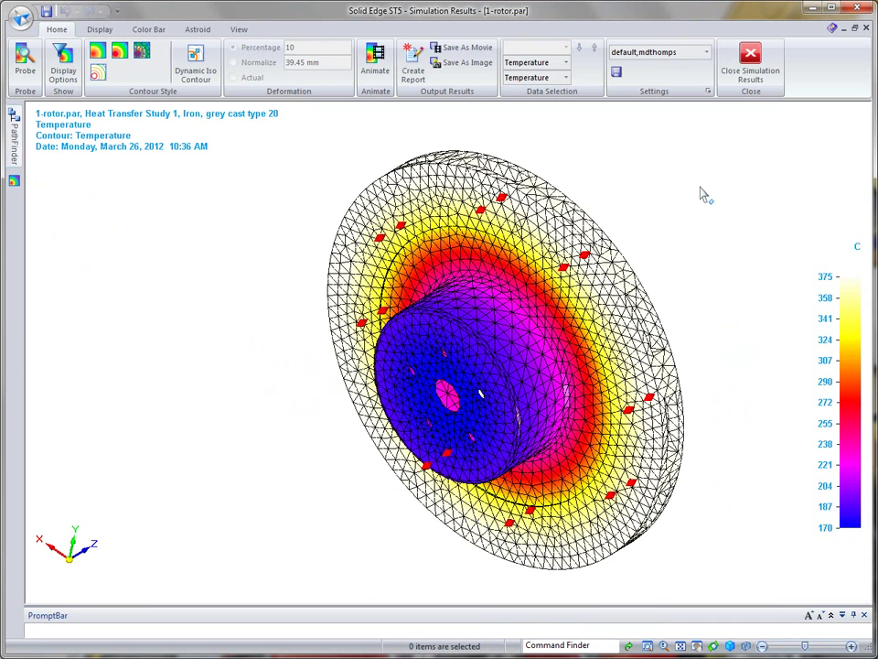
{"action": "middle_click_drag", "start_coordinate": [702, 194], "coordinate": [703, 165]}
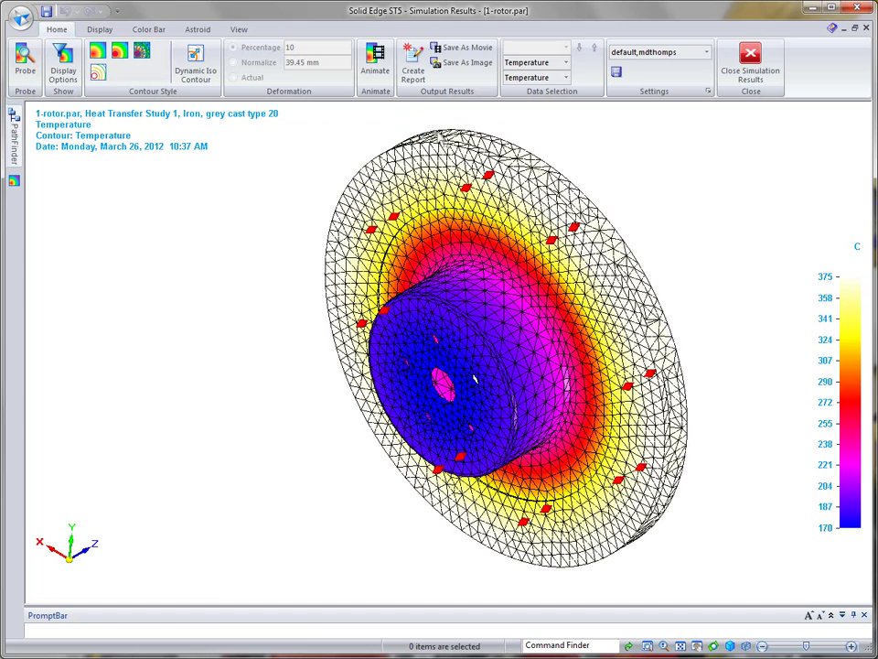
{"action": "left_click", "coordinate": [375, 57]}
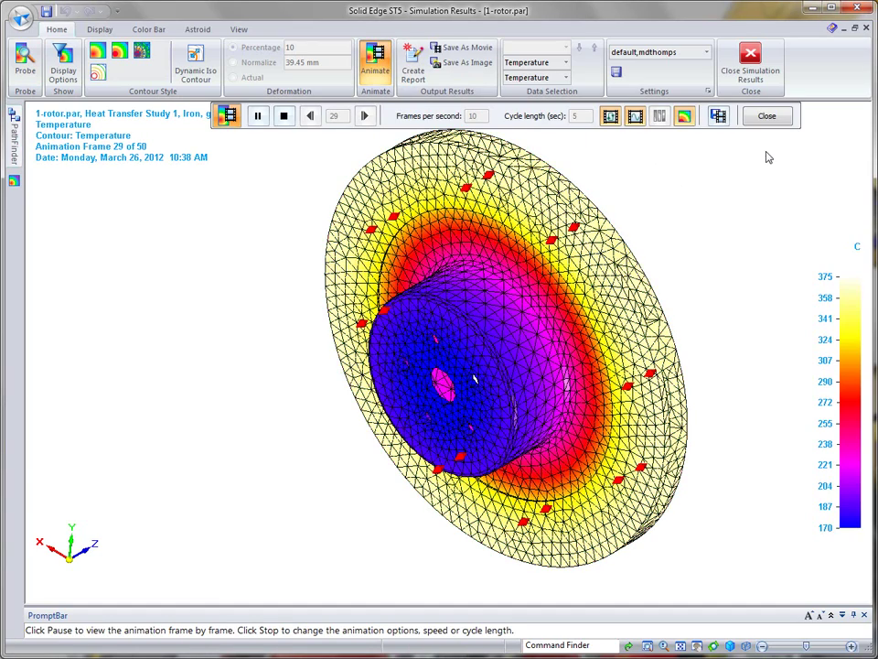
{"action": "left_click", "coordinate": [766, 117]}
- Probe nodal temperatures on the outer disc, the hub face and the area between them, placing a label for each, and close the results
{"action": "left_click", "coordinate": [25, 60]}
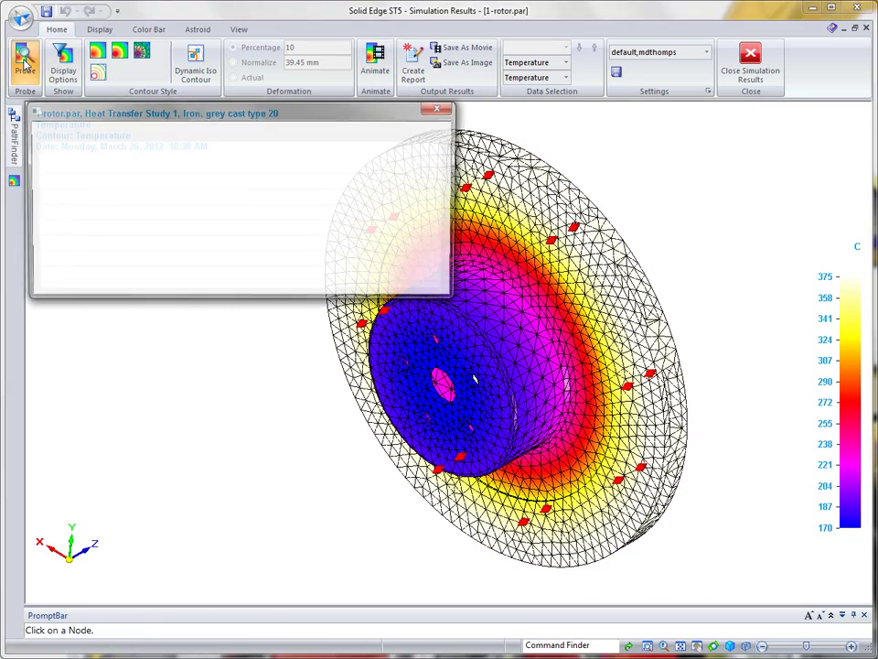
{"action": "scroll", "coordinate": [584, 462], "scroll_direction": "down", "scroll_amount": 1}
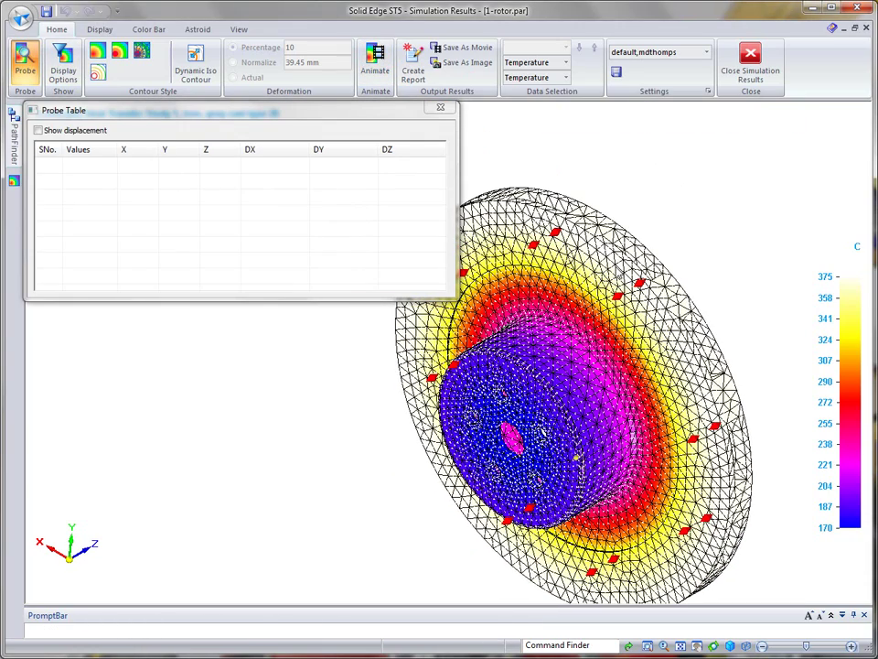
{"action": "left_click", "coordinate": [610, 257]}
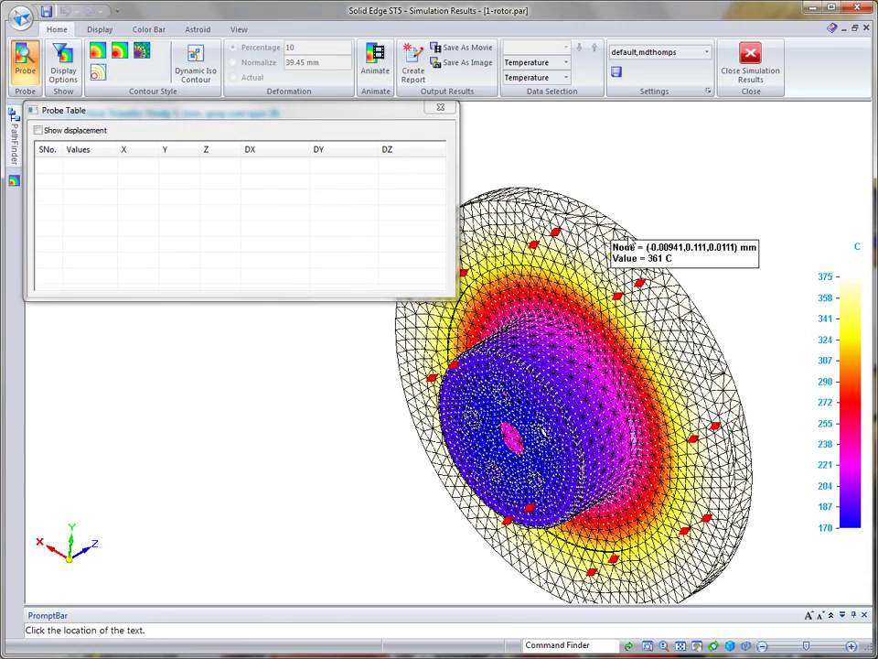
{"action": "left_click", "coordinate": [673, 178]}
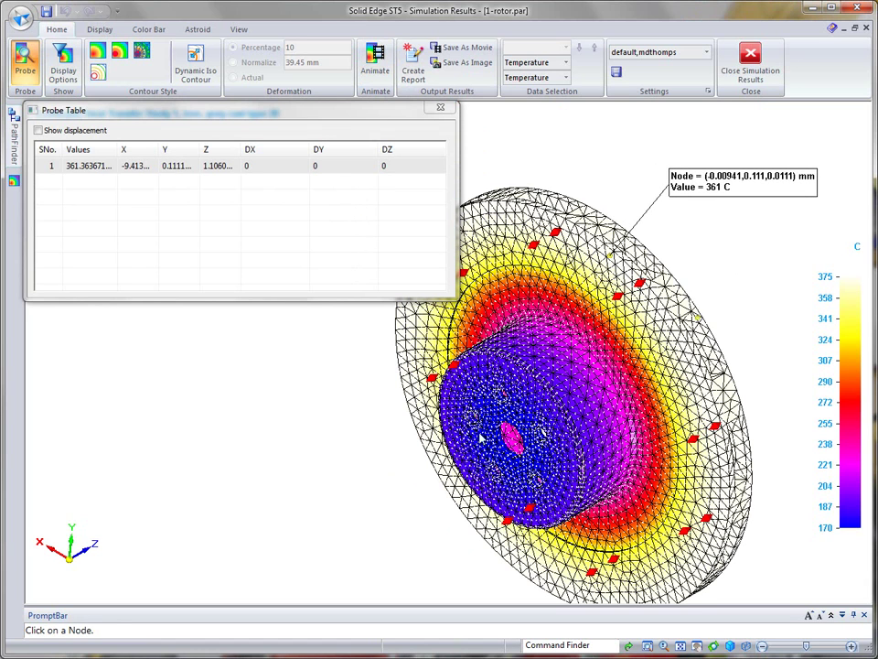
{"action": "left_click", "coordinate": [459, 438]}
{"action": "left_click", "coordinate": [289, 465]}
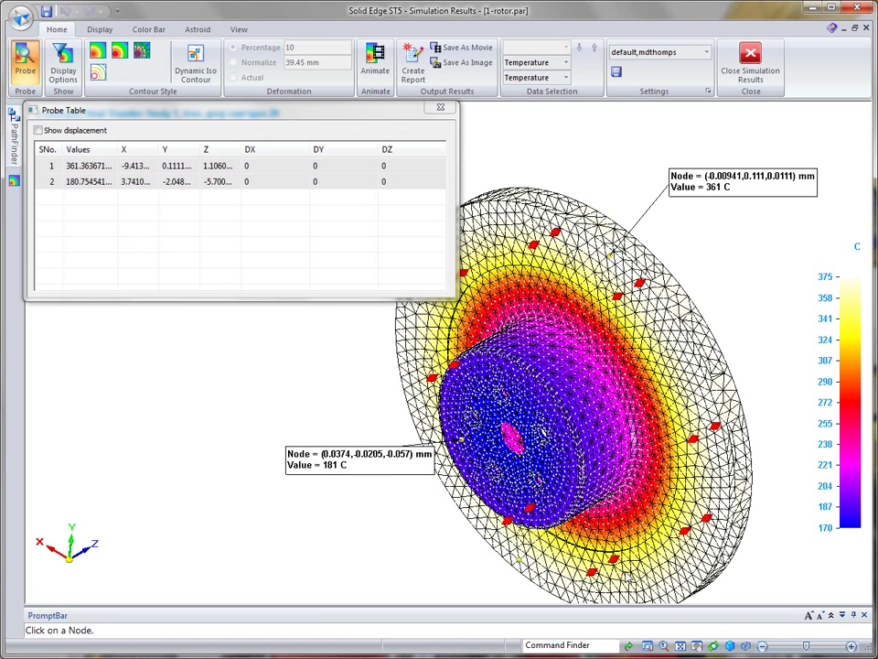
{"action": "left_click", "coordinate": [641, 507]}
{"action": "left_click", "coordinate": [740, 586]}
{"action": "middle_click_drag", "start_coordinate": [746, 577], "coordinate": [851, 499]}
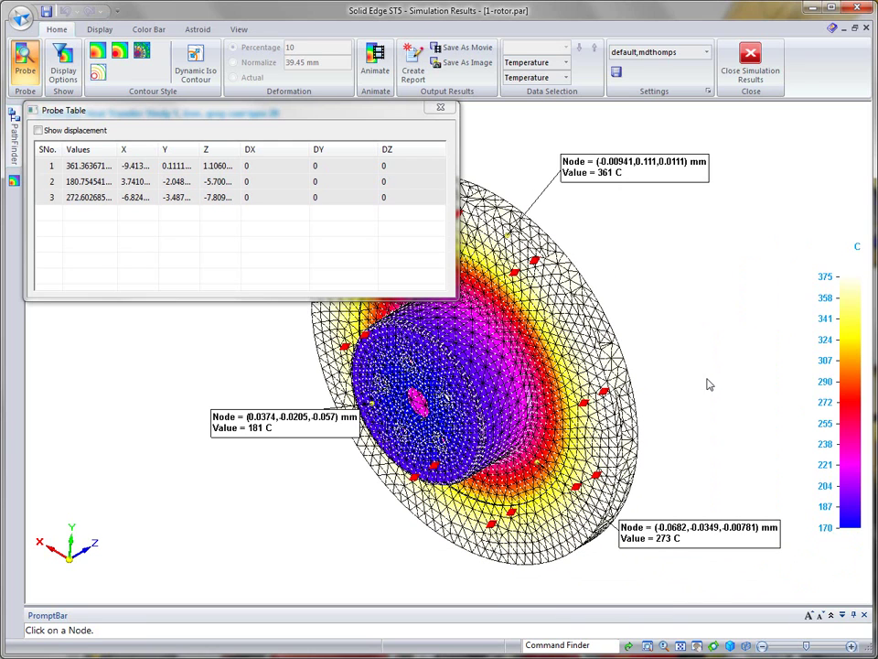
{"action": "left_click", "coordinate": [440, 107]}
{"action": "left_click", "coordinate": [751, 64]}
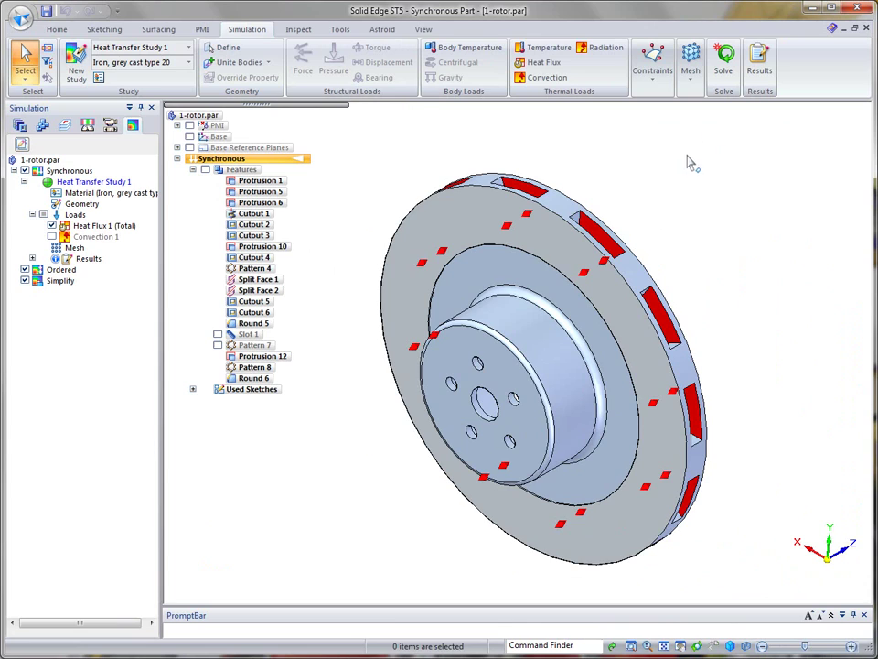
- Enlarge the vent openings around the rotor's rim by moving one opening's end face outward 12 mm
{"action": "scroll", "coordinate": [689, 163], "scroll_direction": "up", "scroll_amount": 4}
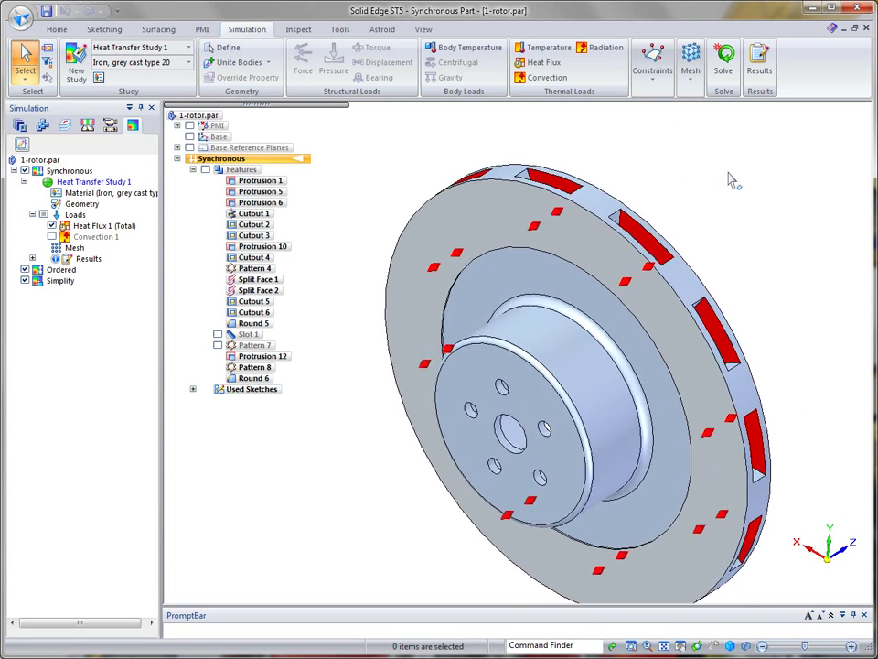
{"action": "scroll", "coordinate": [722, 185], "scroll_direction": "up", "scroll_amount": 4}
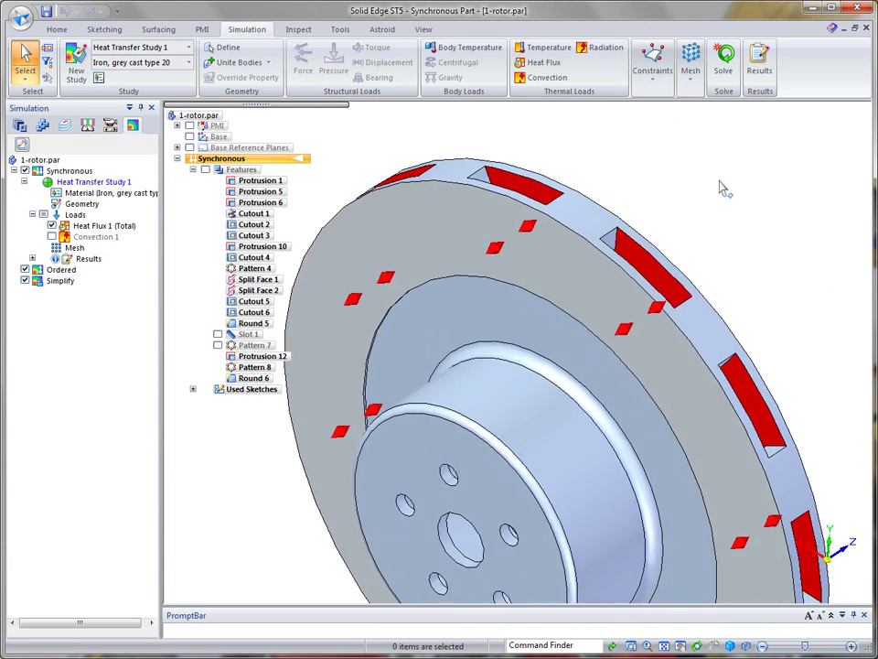
{"action": "scroll", "coordinate": [741, 182], "scroll_direction": "up", "scroll_amount": 2}
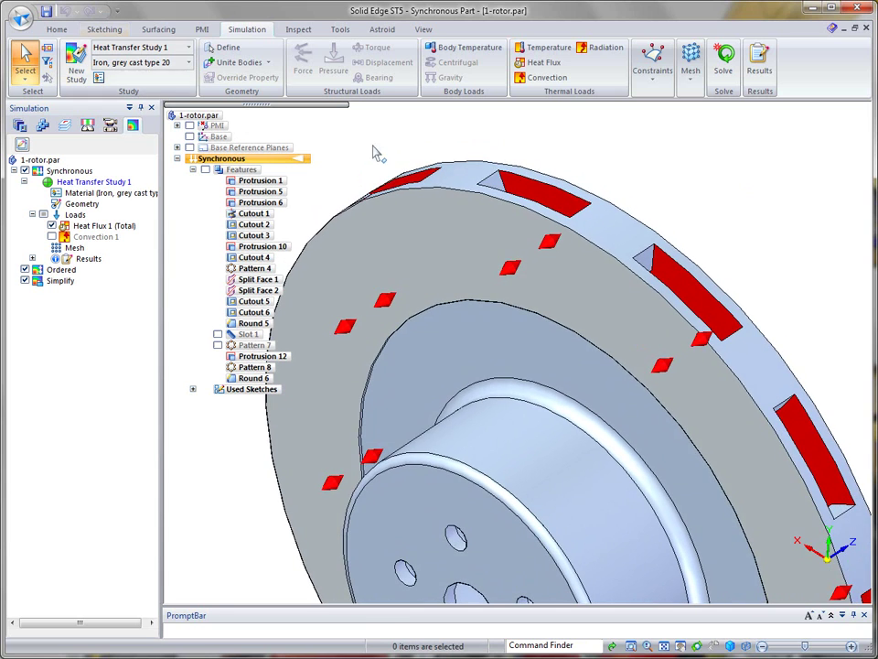
{"action": "middle_click_drag", "start_coordinate": [695, 197], "coordinate": [596, 246]}
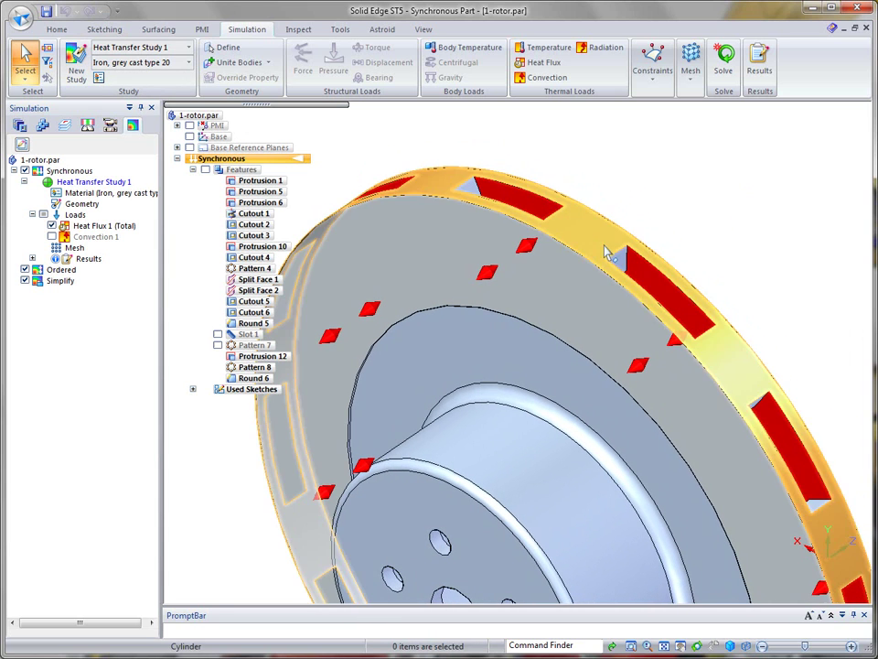
{"action": "left_click", "coordinate": [616, 261]}
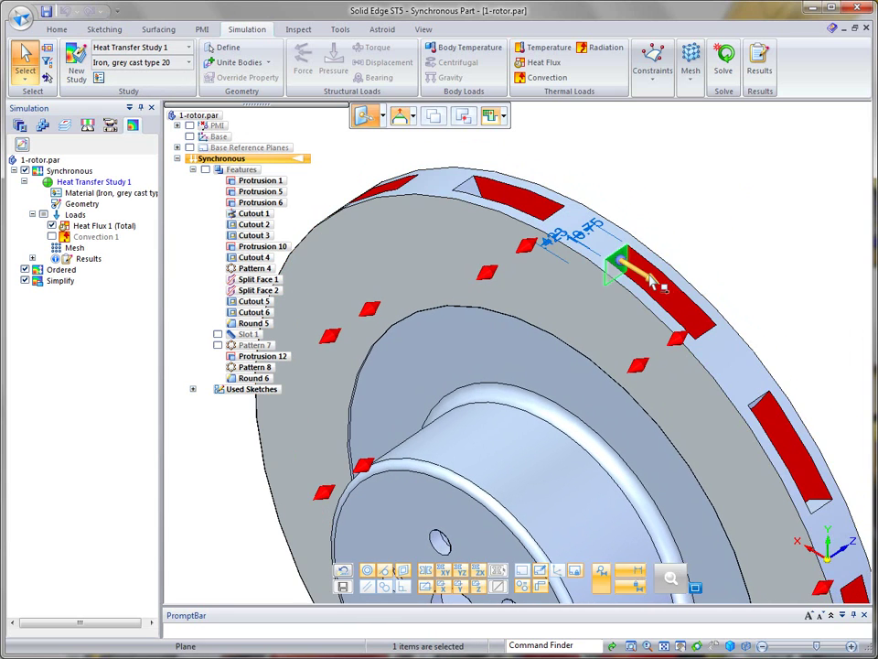
{"action": "left_click", "coordinate": [632, 263]}
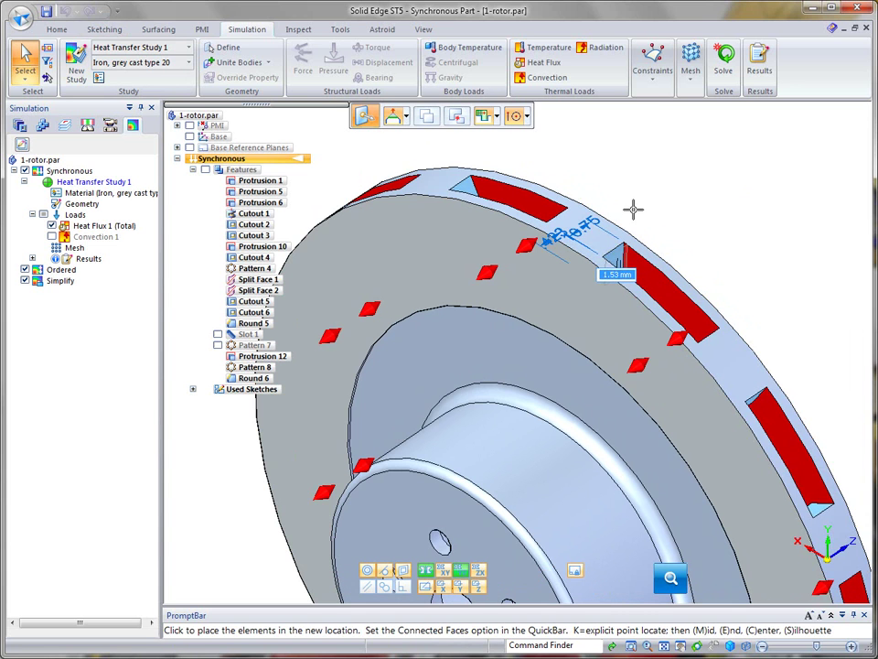
{"action": "left_click", "coordinate": [630, 198]}
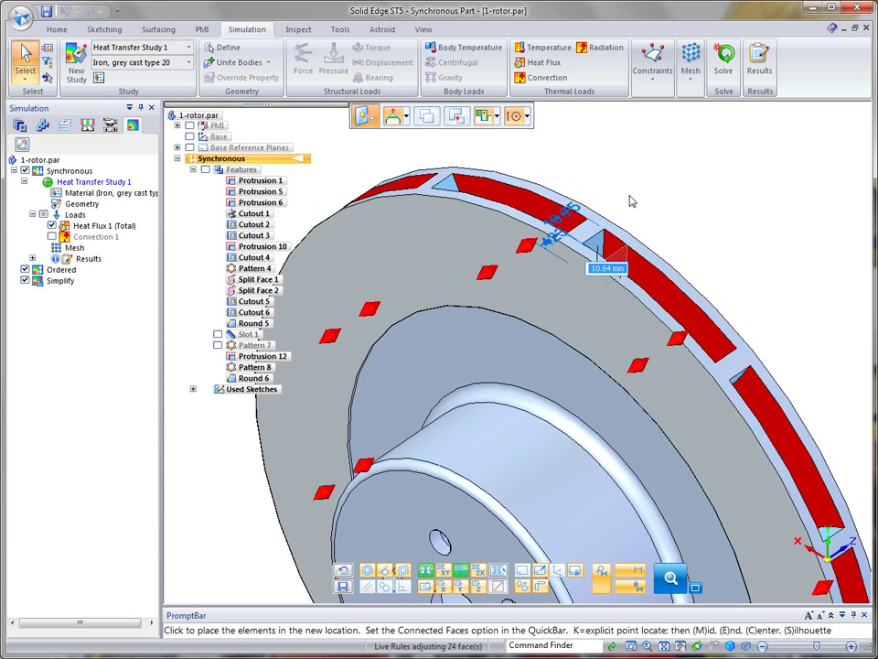
{"action": "type", "text": "12"}
{"action": "key", "text": "Return"}
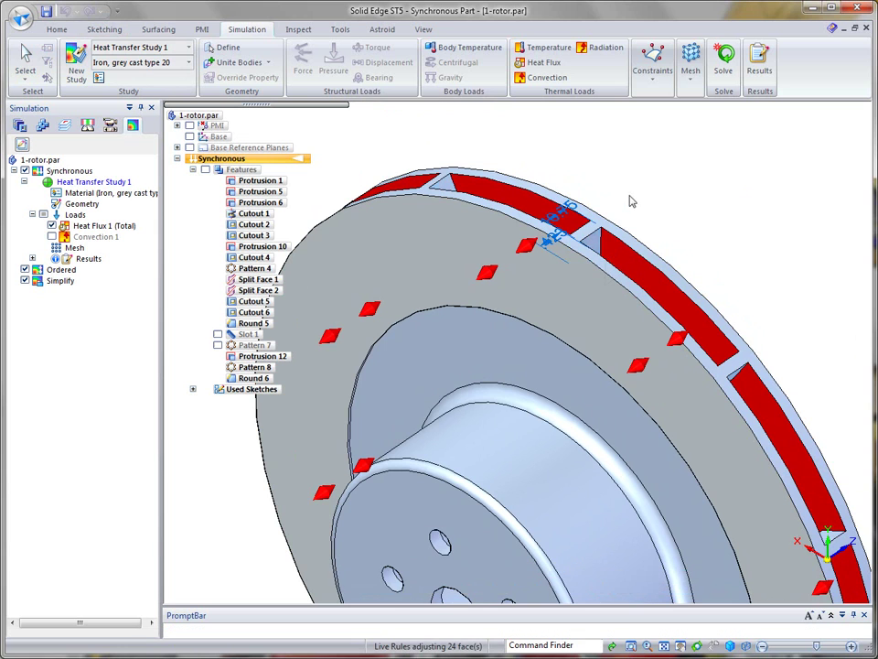
- Rotate the end face of one vent opening on the rotor's rim by -12°
{"action": "left_click", "coordinate": [599, 236]}
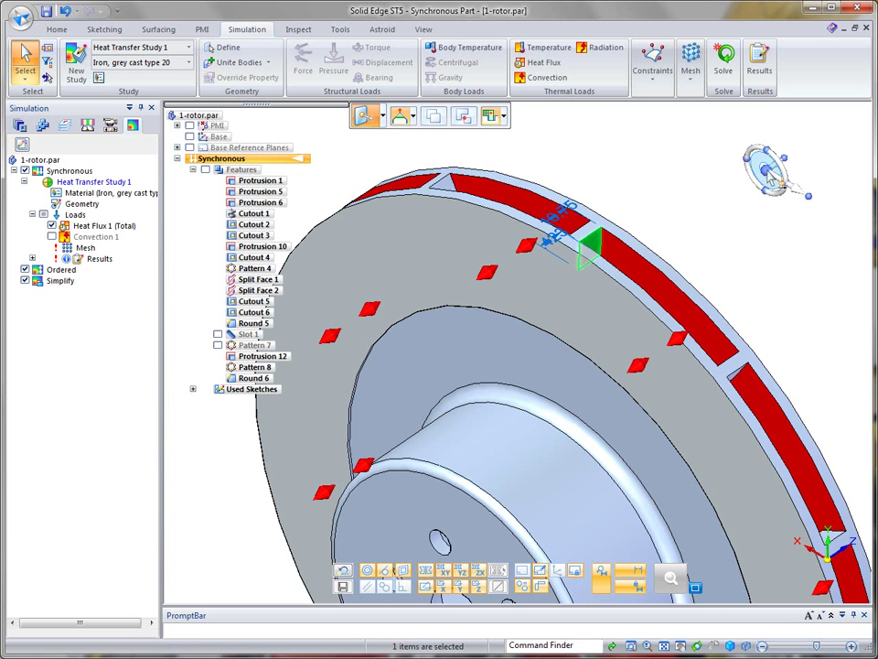
{"action": "left_click", "coordinate": [637, 163]}
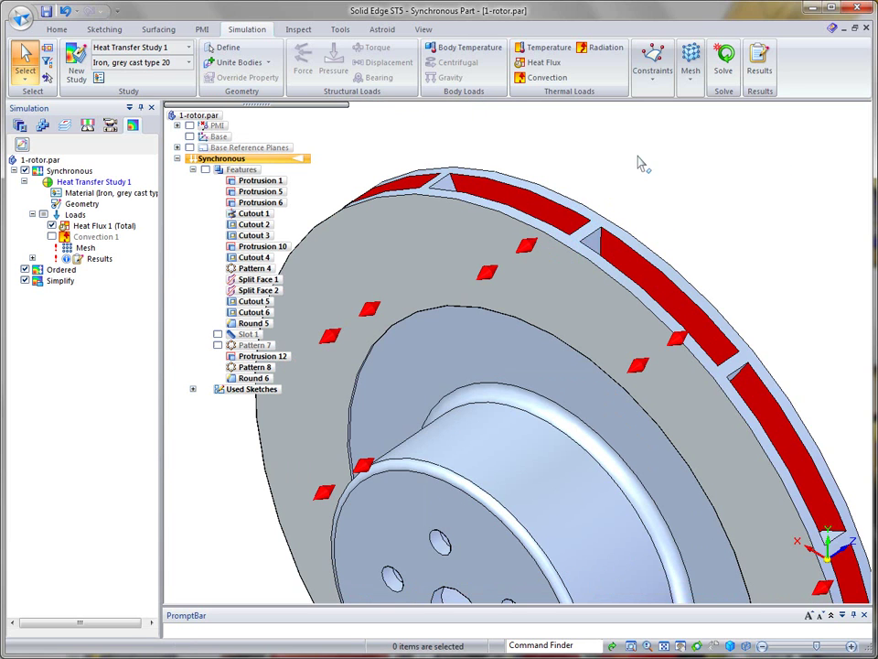
{"action": "left_click", "coordinate": [596, 248]}
{"action": "left_click", "coordinate": [596, 240]}
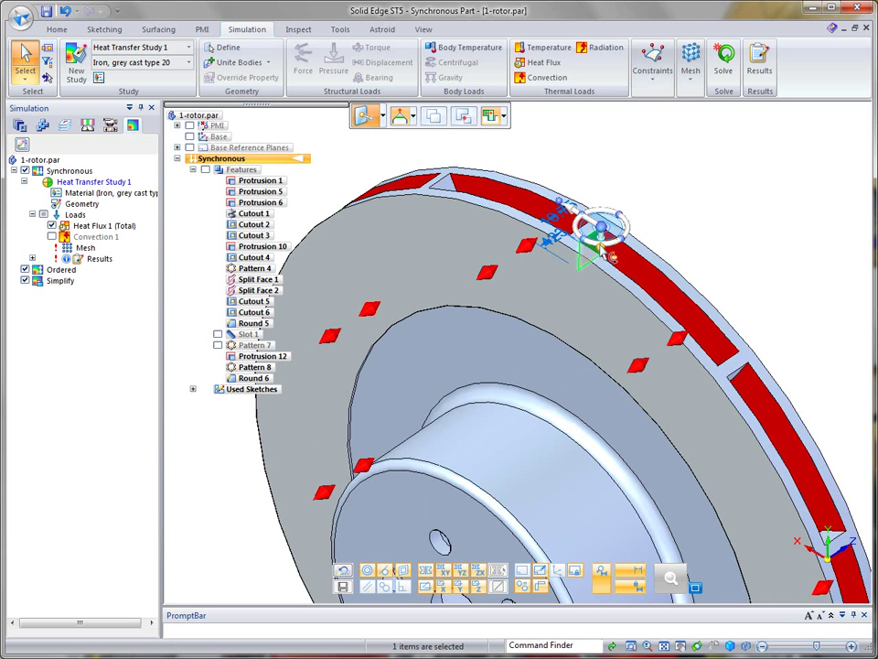
{"action": "left_click", "coordinate": [596, 243]}
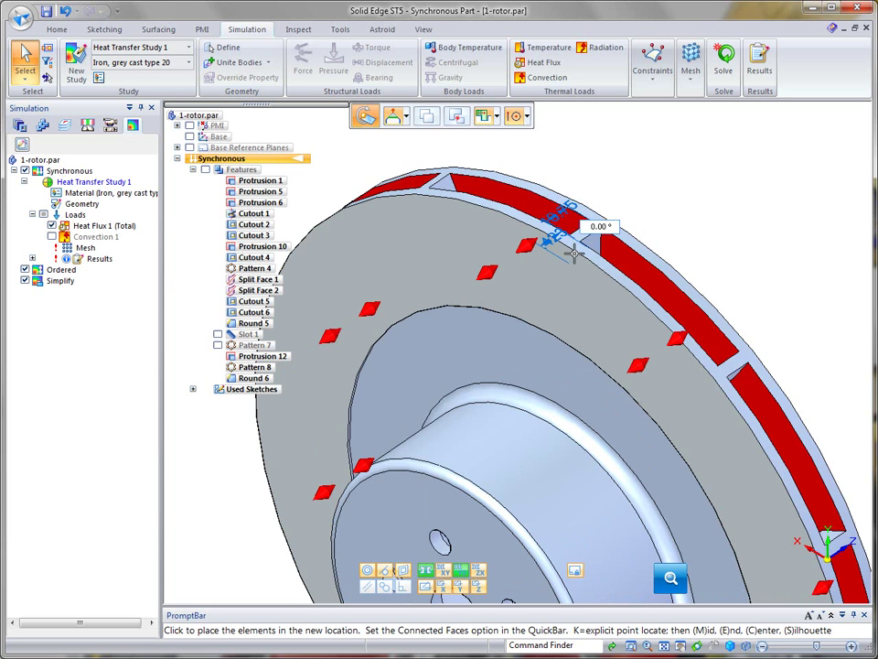
{"action": "type", "text": "-12"}
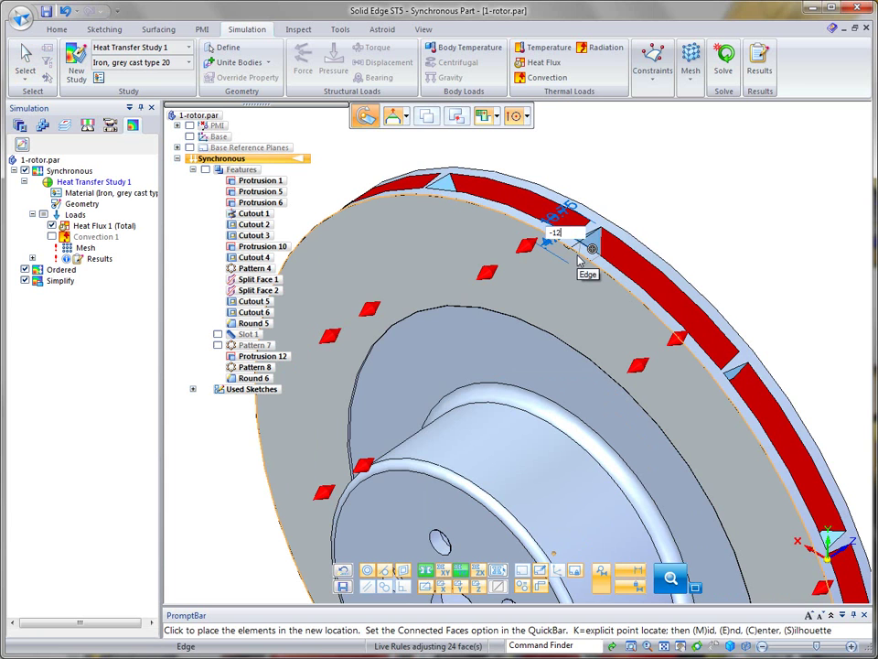
{"action": "key", "text": "Return"}
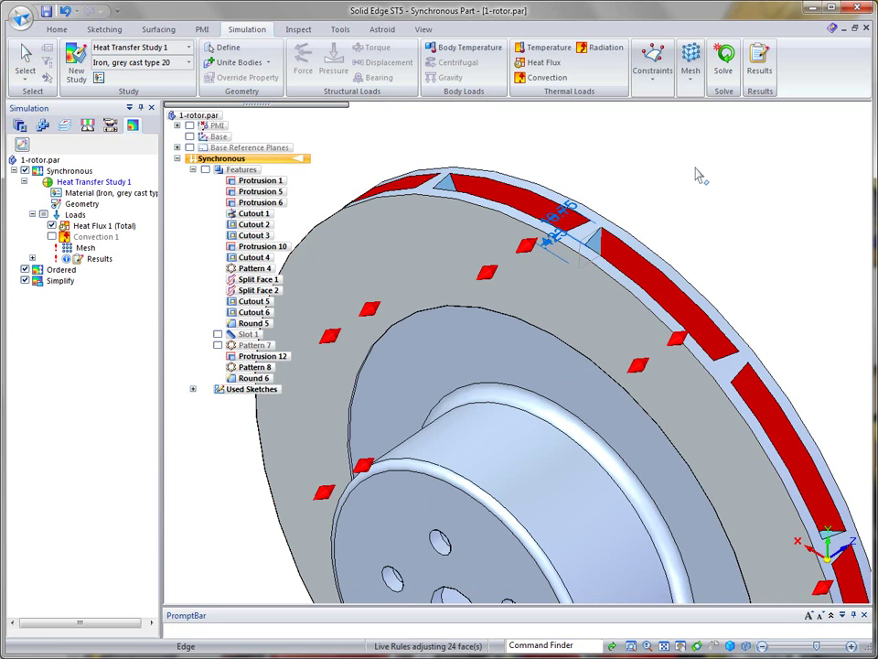
{"action": "key", "text": "Escape"}
- Set the width of the vent opening between the two rotor discs to 8.75 mm
{"action": "middle_click_drag", "start_coordinate": [758, 177], "coordinate": [265, 186]}
{"action": "left_click", "coordinate": [261, 181]}
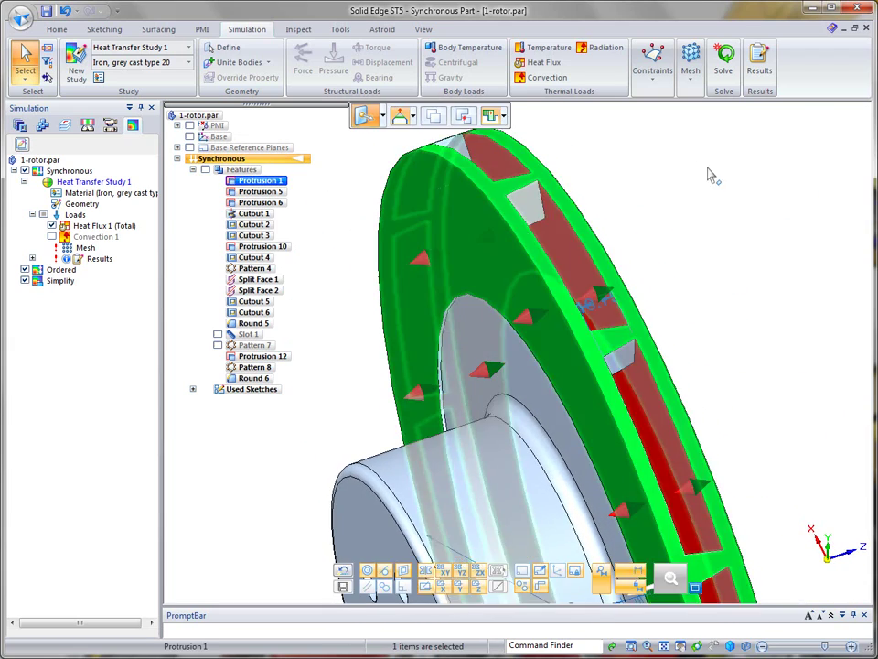
{"action": "scroll", "coordinate": [702, 228], "scroll_direction": "up", "scroll_amount": 8}
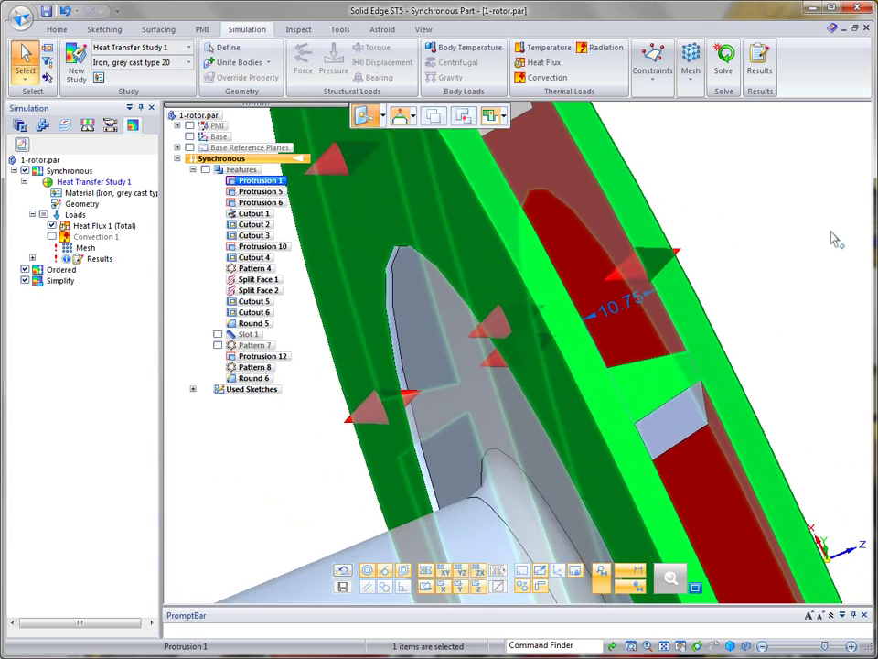
{"action": "middle_click_drag", "start_coordinate": [832, 240], "coordinate": [815, 257]}
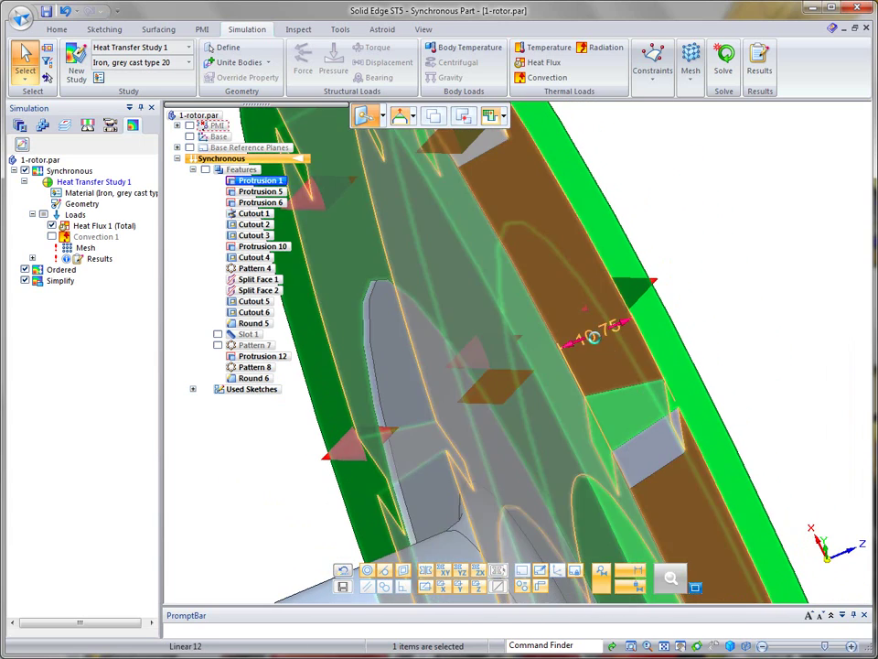
{"action": "left_click", "coordinate": [734, 257]}
{"action": "left_click", "coordinate": [600, 333]}
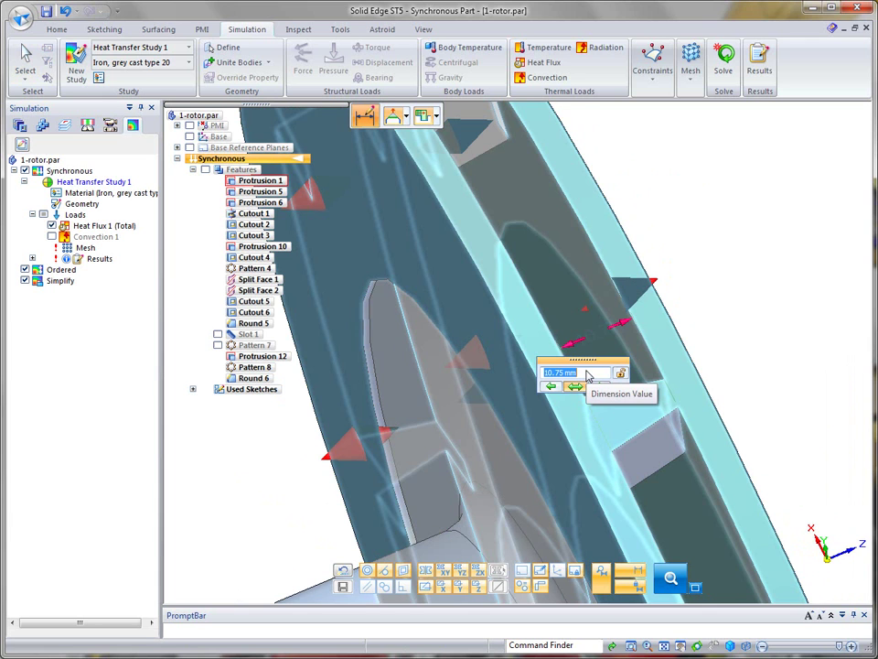
{"action": "type", "text": "8.75"}
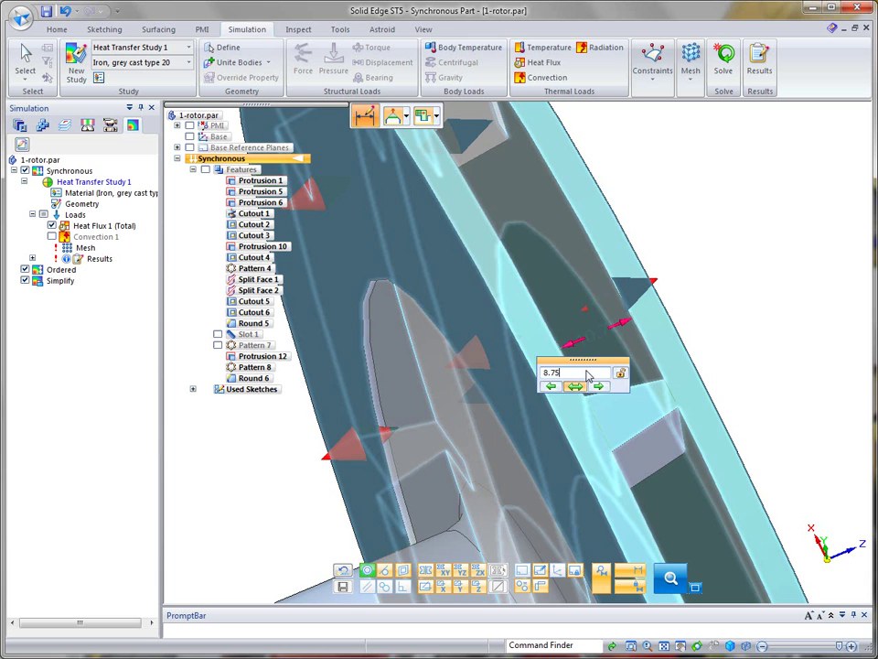
{"action": "key", "text": "Return"}
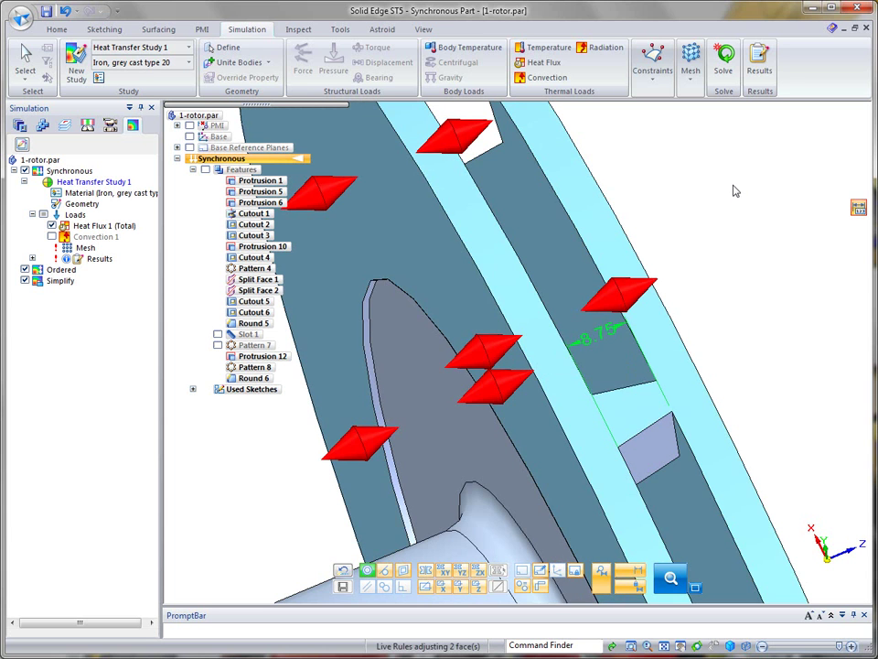
{"action": "left_click", "coordinate": [768, 188]}
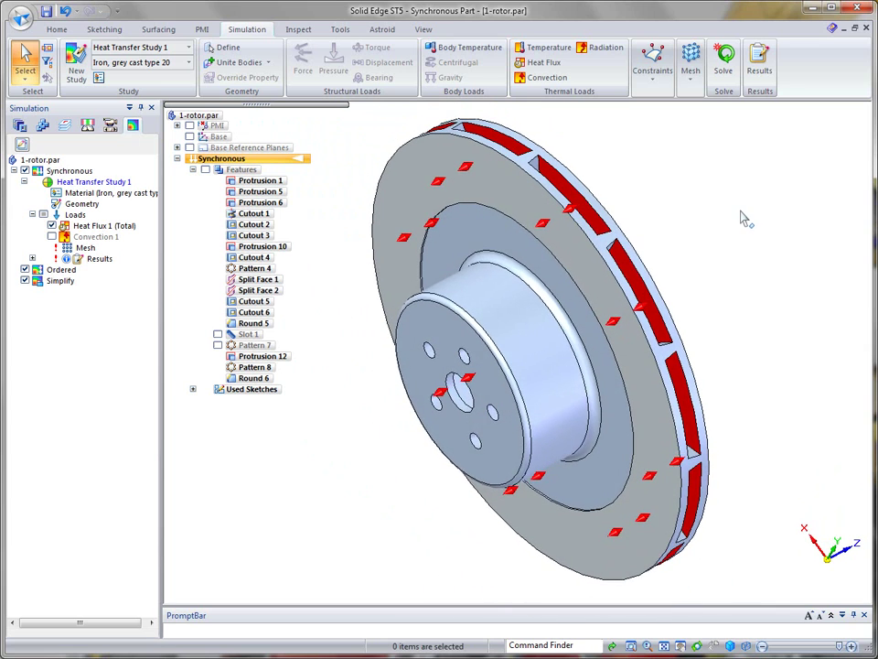
- Solve the heat transfer study again for the modified rotor, review the temperature contour plot and close the results
{"action": "left_click", "coordinate": [724, 62]}
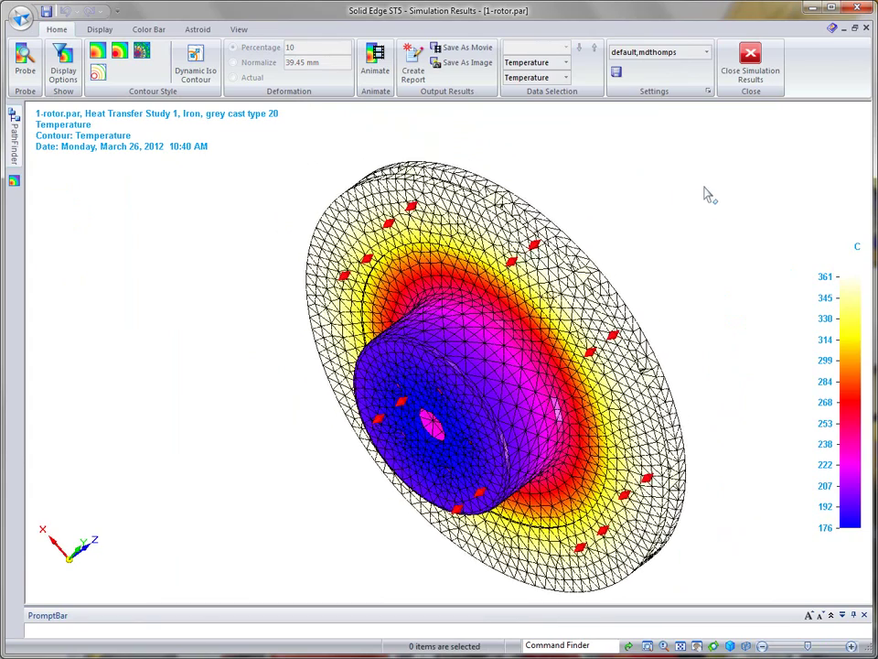
{"action": "left_click", "coordinate": [752, 72]}
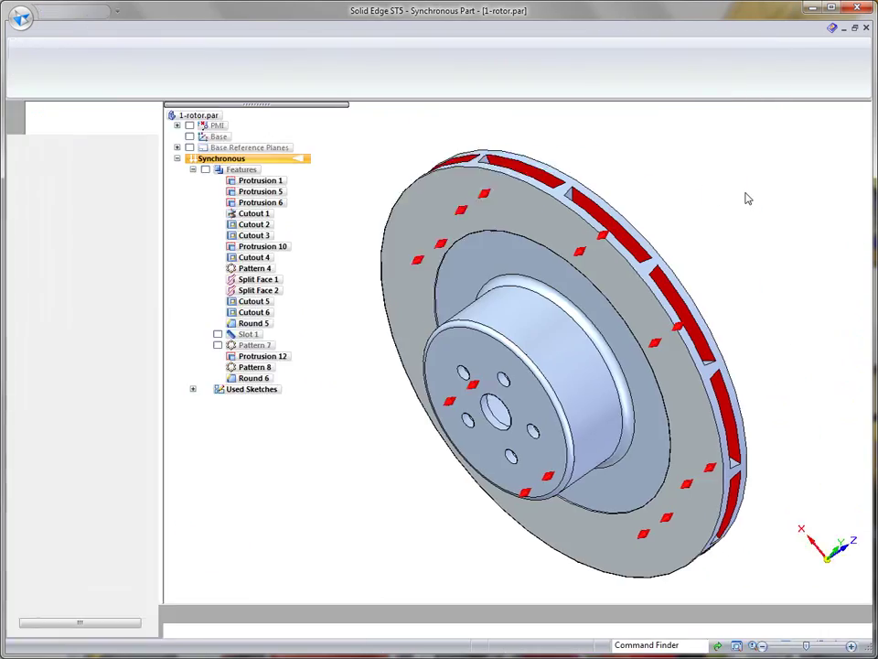